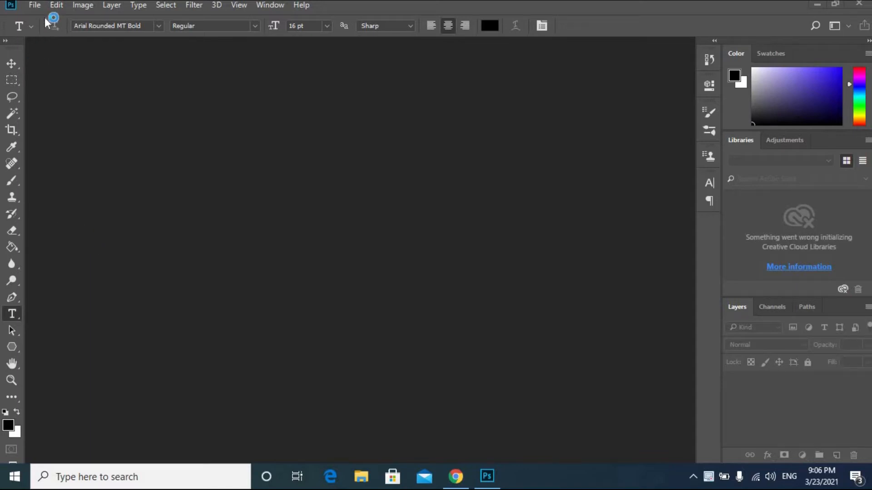
# Create a new document 29.7 cm wide and 21 cm high at 72 pixels/inch in RGB Color
pyautogui.click(35, 5)
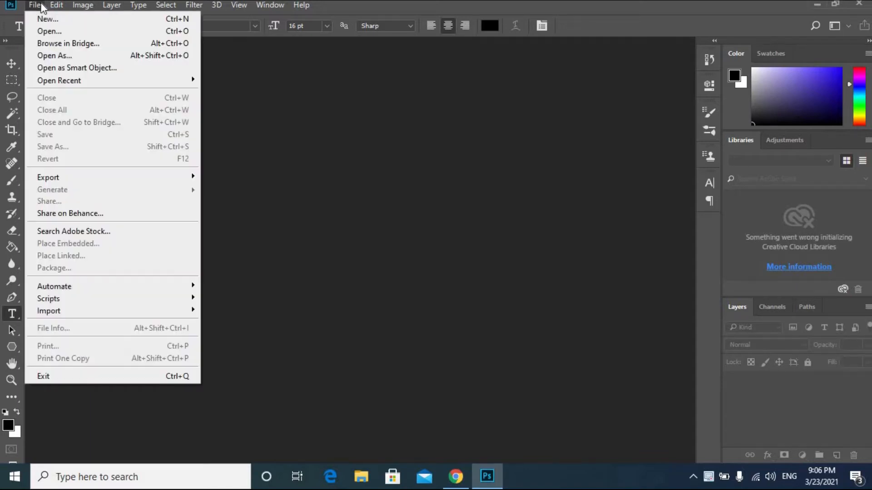
pyautogui.click(63, 20)
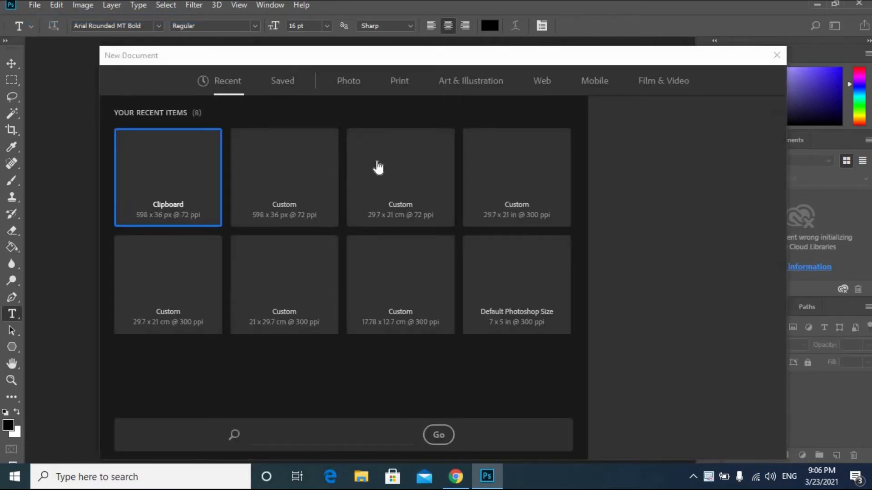
pyautogui.click(633, 173)
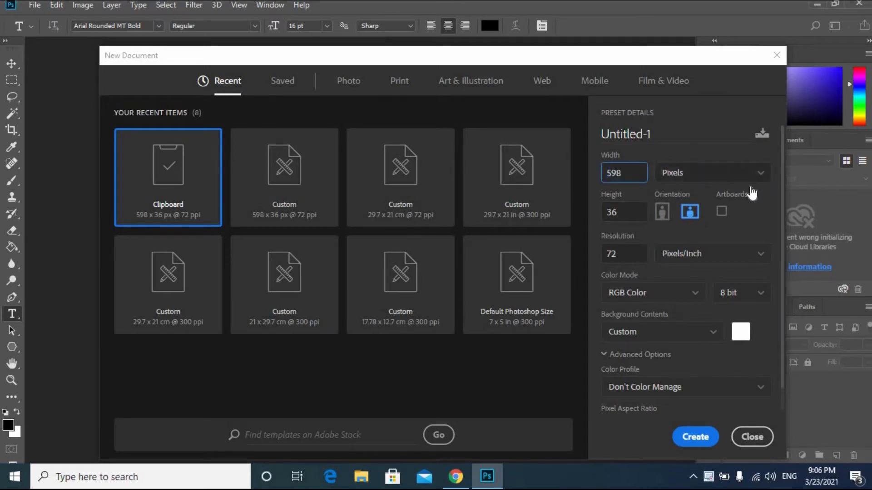
pyautogui.click(761, 177)
pyautogui.click(712, 235)
pyautogui.click(638, 174)
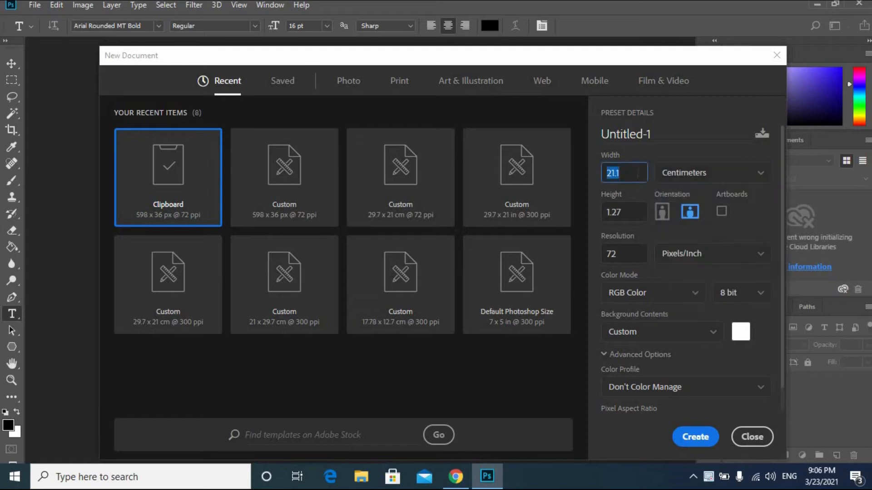
pyautogui.write('29')
pyautogui.press('Tab')
pyautogui.write('2')
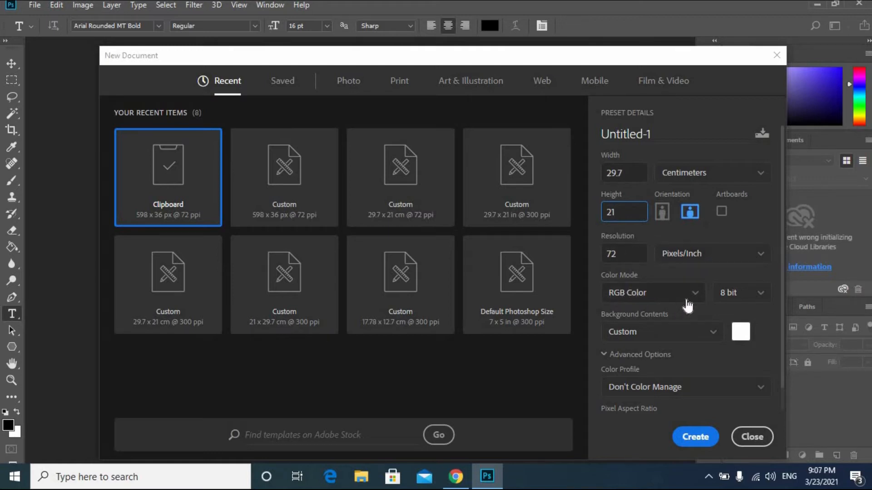
pyautogui.click(692, 437)
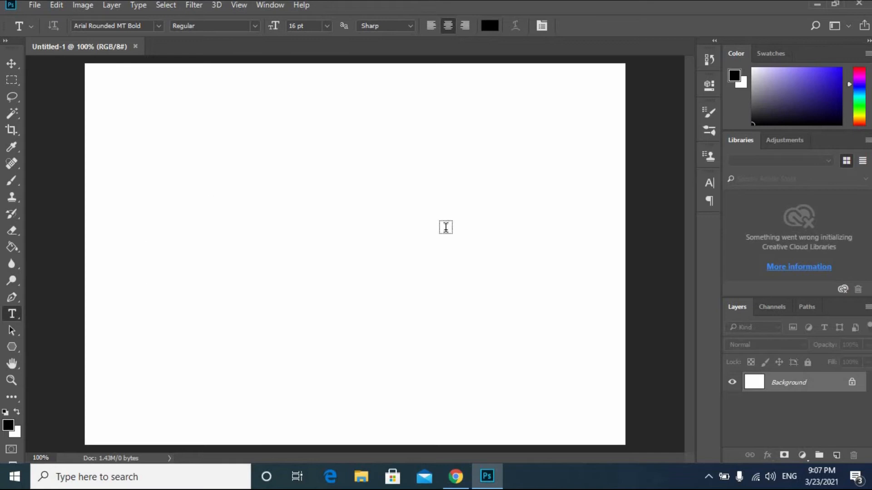
# Convert the Background into a regular layer and fill it with near-black 050505 using the Paint Bucket
pyautogui.doubleClick(809, 385)
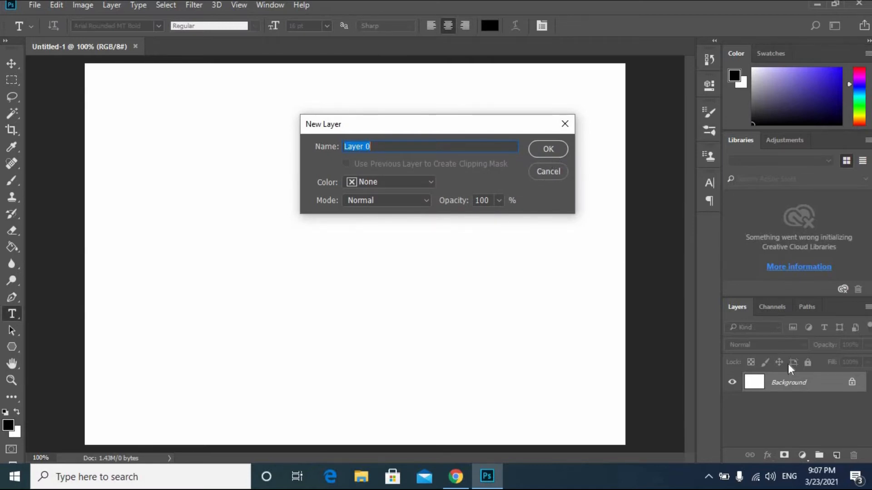
pyautogui.click(546, 151)
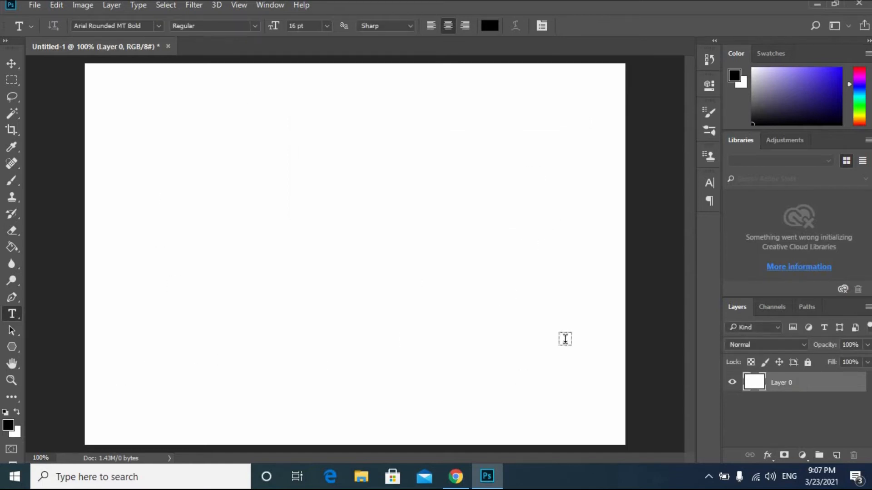
pyautogui.click(8, 428)
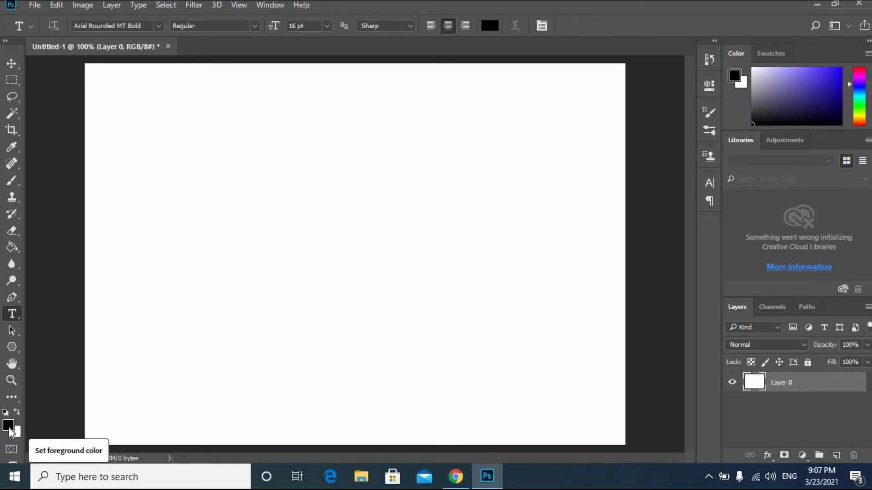
pyautogui.click(8, 428)
pyautogui.moveTo(476, 259); pyautogui.dragTo(405, 266)
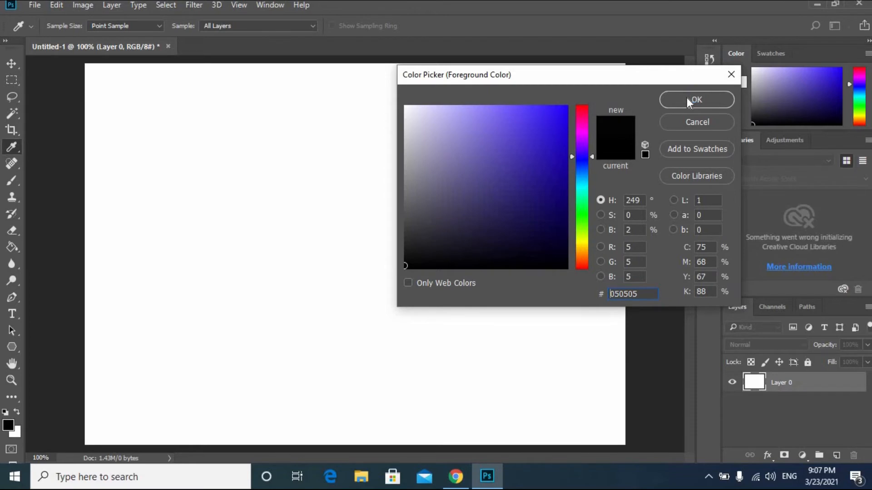
pyautogui.click(686, 100)
pyautogui.press('t')
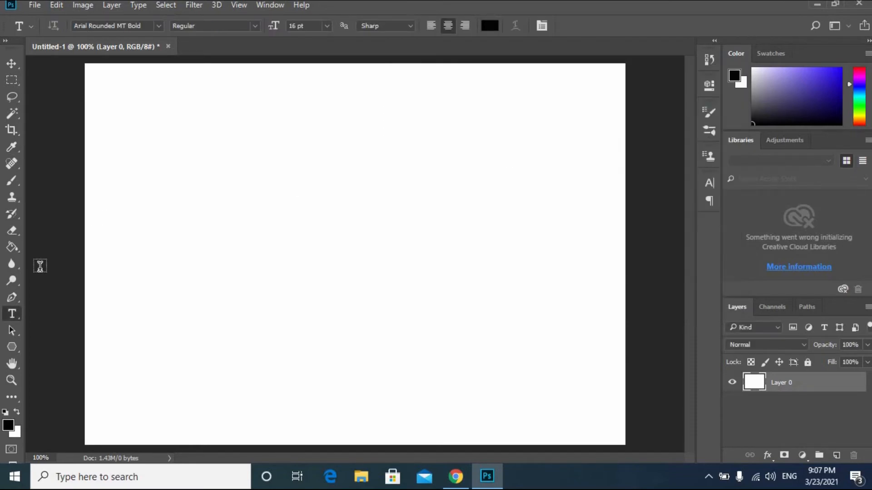
pyautogui.click(17, 250)
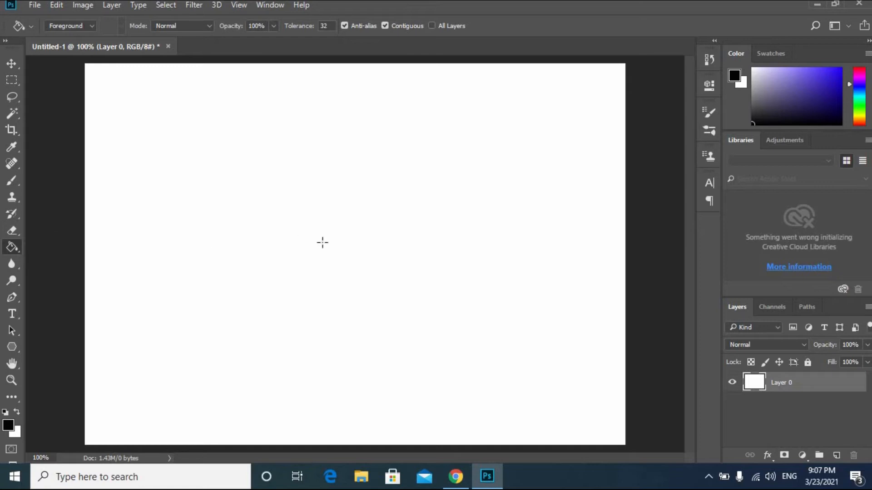
pyautogui.click(334, 219)
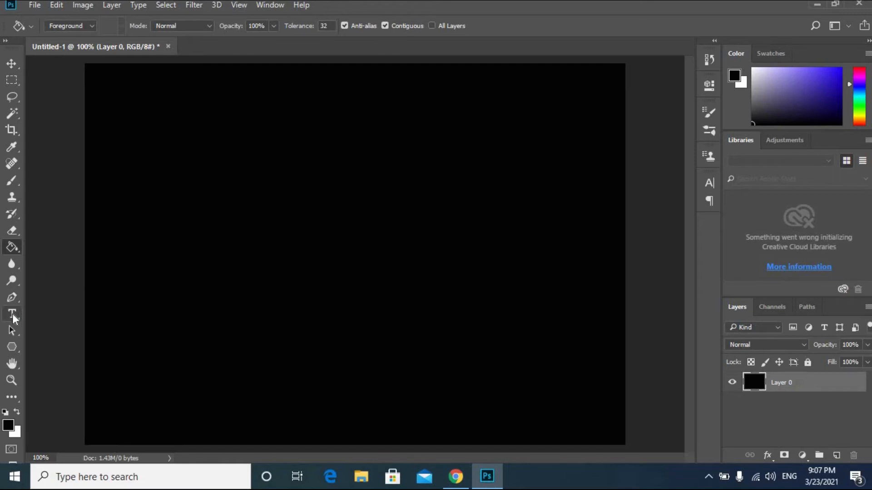
# Start a horizontal text line on the left part of the black canvas and set its font size to 72 pt
pyautogui.click(13, 314)
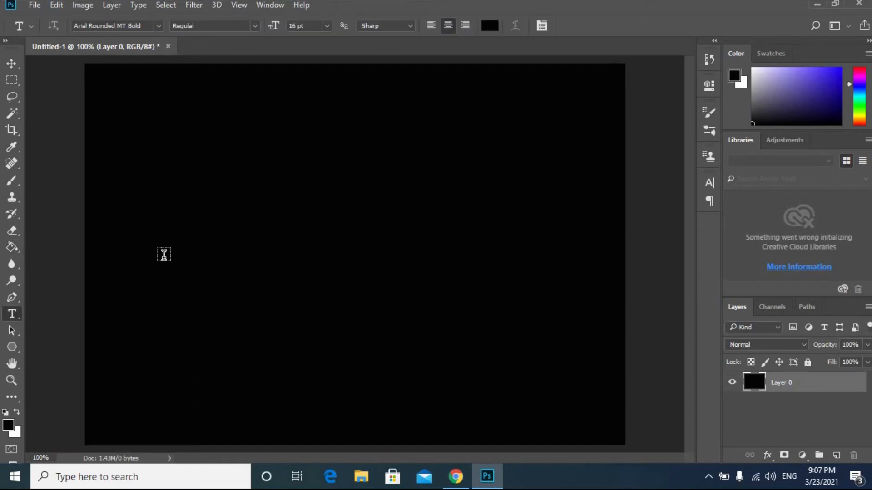
pyautogui.click(178, 227)
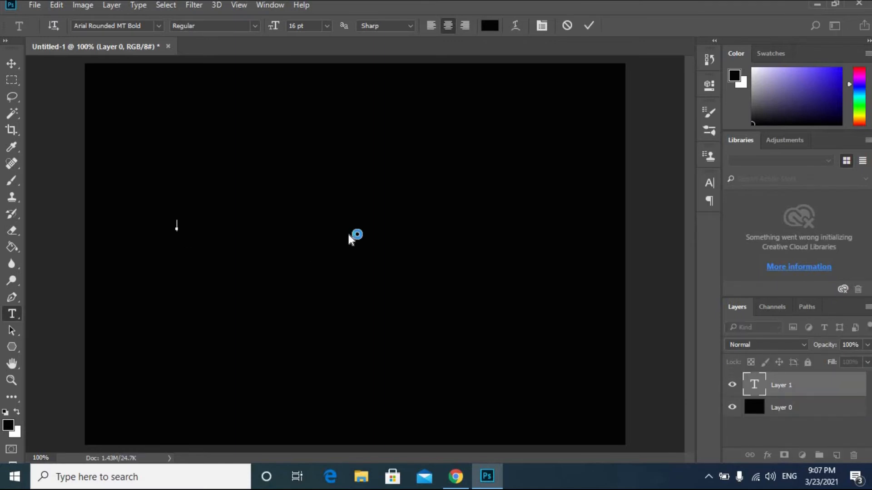
pyautogui.write('??')
pyautogui.press('BackSpace')
pyautogui.click(328, 26)
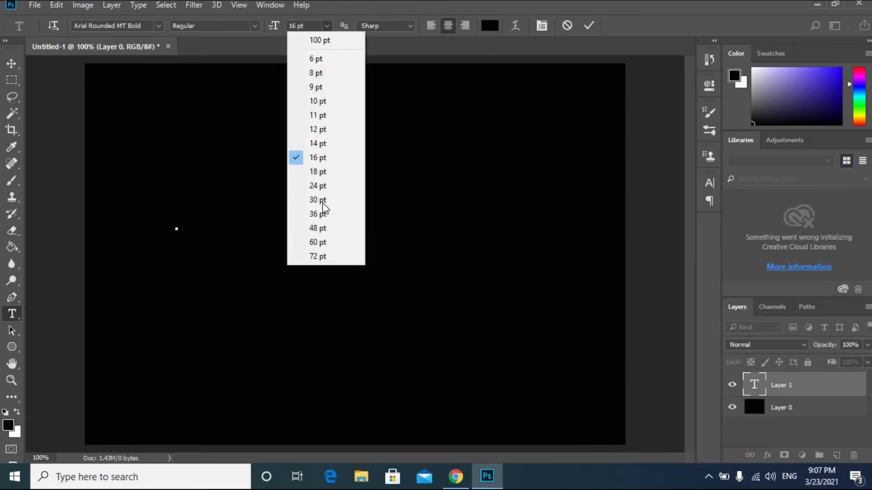
pyautogui.click(318, 254)
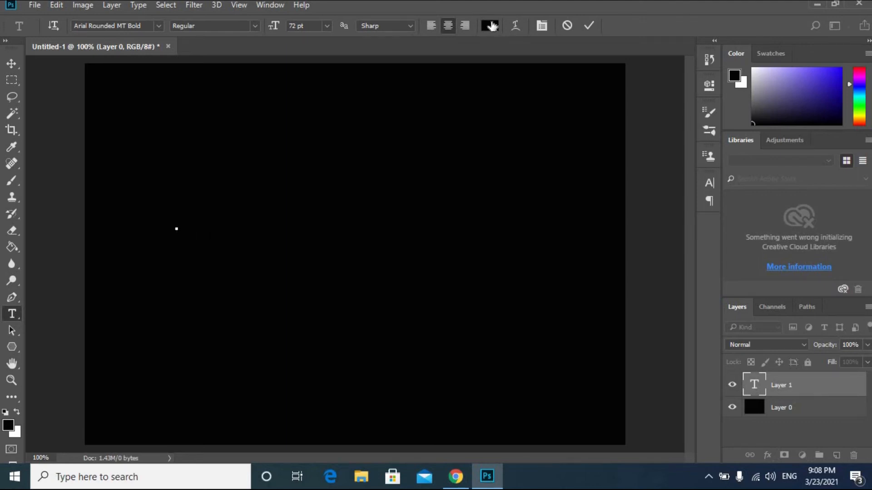
# Set the text colour of the new text line to a bright cyan
pyautogui.click(491, 25)
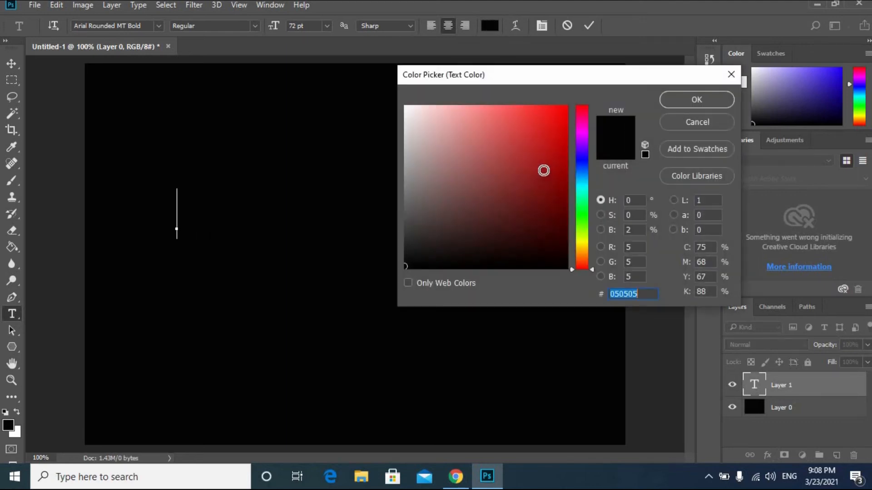
pyautogui.click(547, 167)
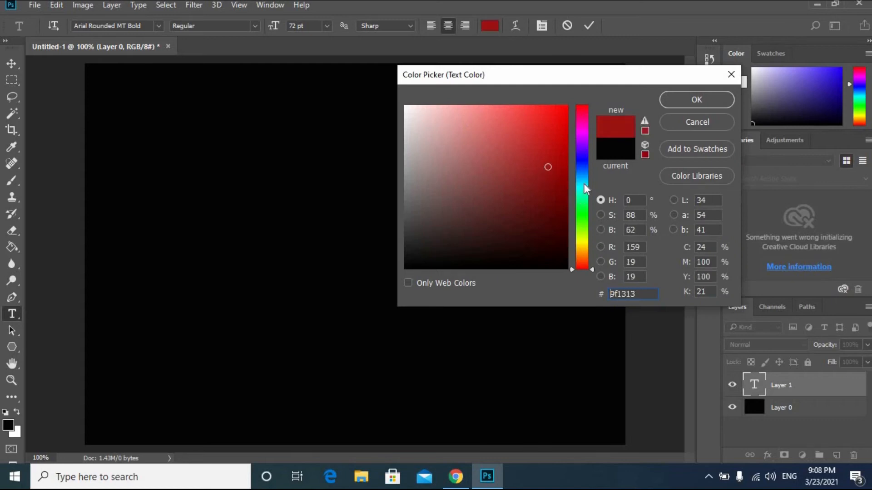
pyautogui.click(582, 183)
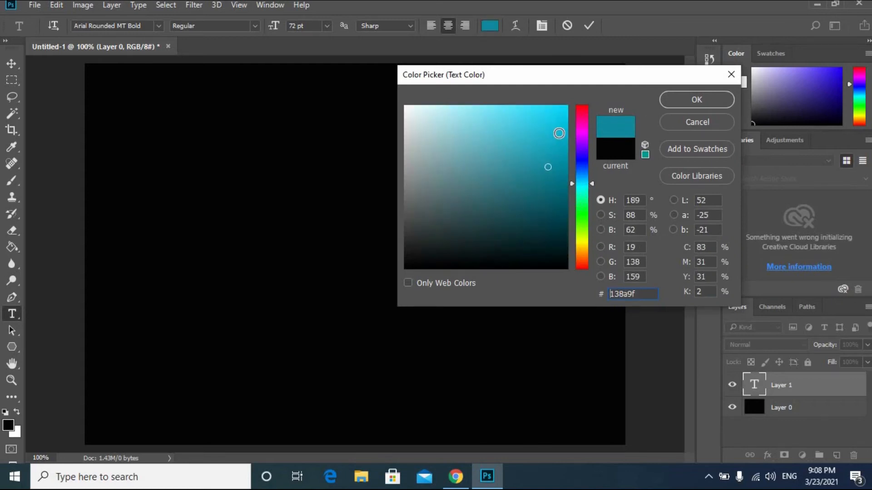
pyautogui.click(558, 133)
pyautogui.press('Return')
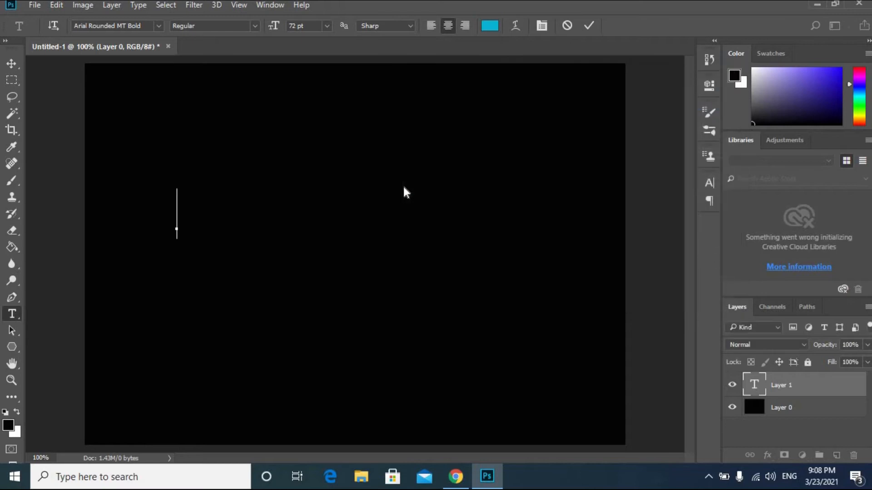
# Enter the text EDITWITHNAT and move it to the horizontal centre of the canvas, slightly above the middle
pyautogui.write('EDO')
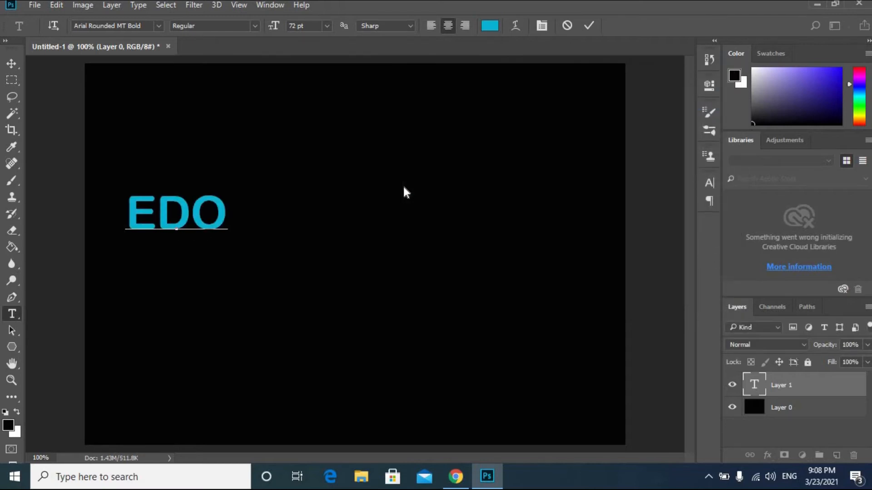
pyautogui.press('BackSpace')
pyautogui.write('ITW')
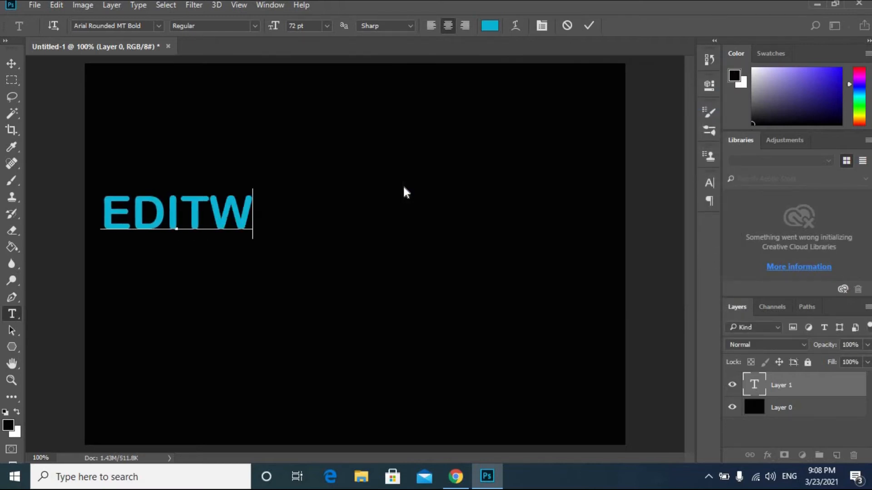
pyautogui.write('ITHNAT')
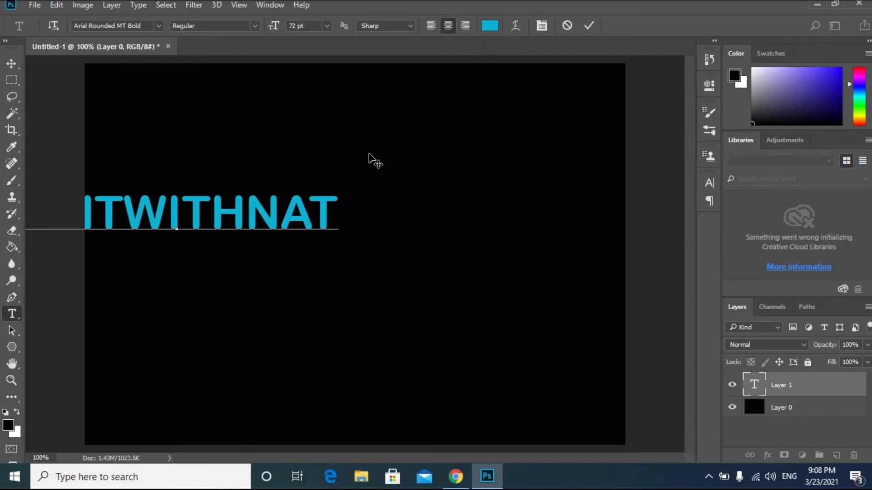
pyautogui.click(589, 26)
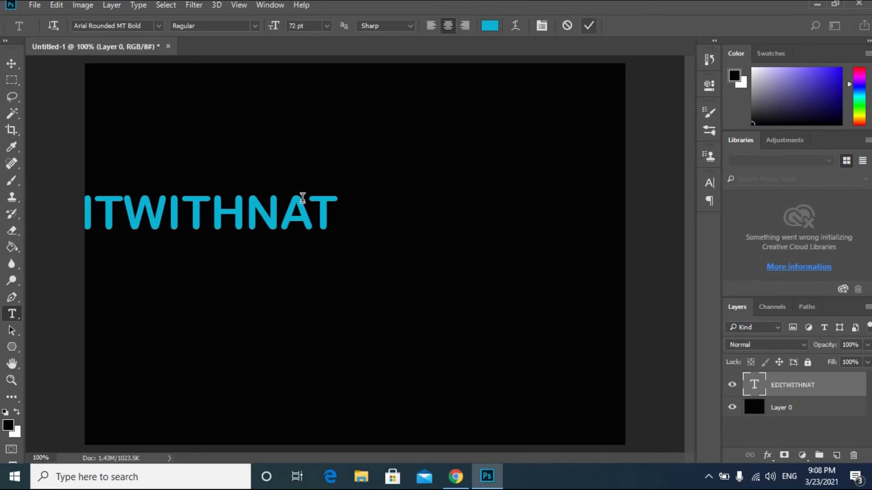
pyautogui.click(12, 65)
pyautogui.moveTo(288, 224); pyautogui.dragTo(475, 234)
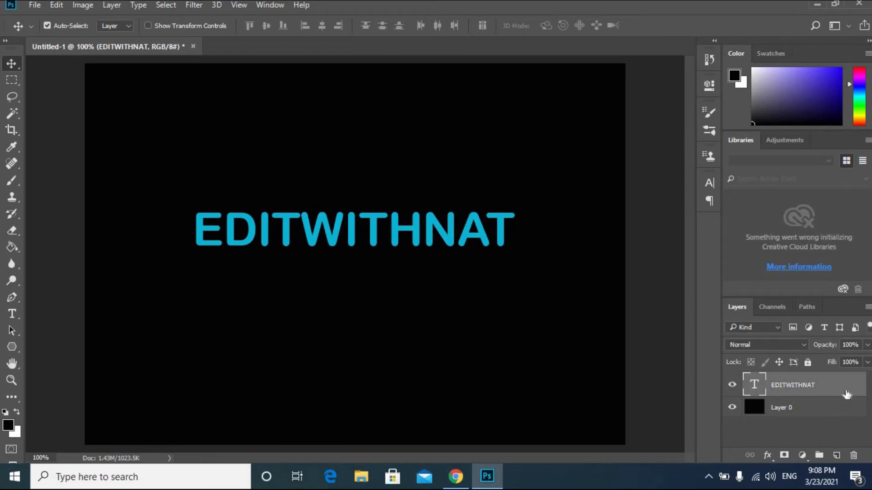
pyautogui.doubleClick(846, 394)
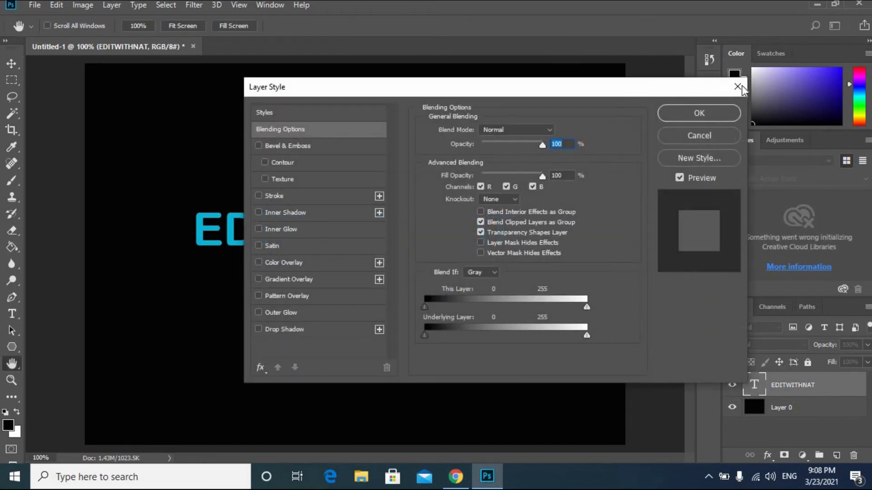
pyautogui.click(738, 87)
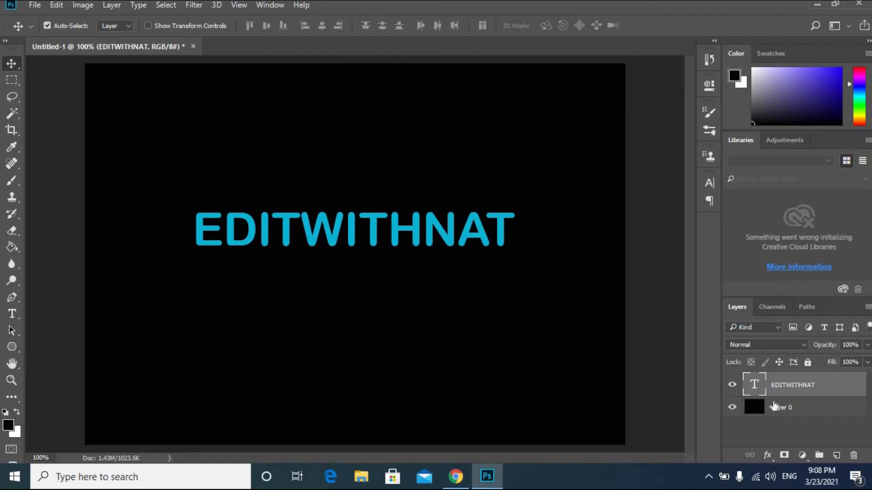
# Change the font of the EDITWITHNAT text to Gill Sans Ultra Bold
pyautogui.click(11, 317)
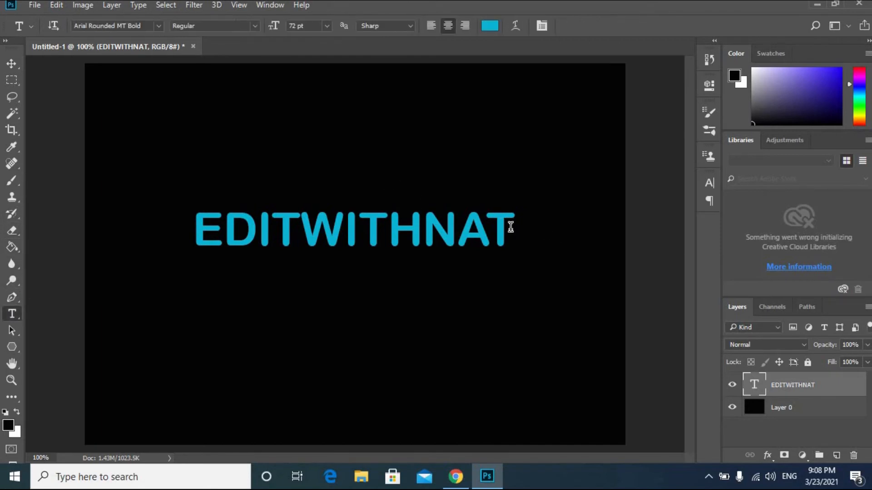
pyautogui.moveTo(511, 227); pyautogui.dragTo(165, 26)
pyautogui.click(158, 26)
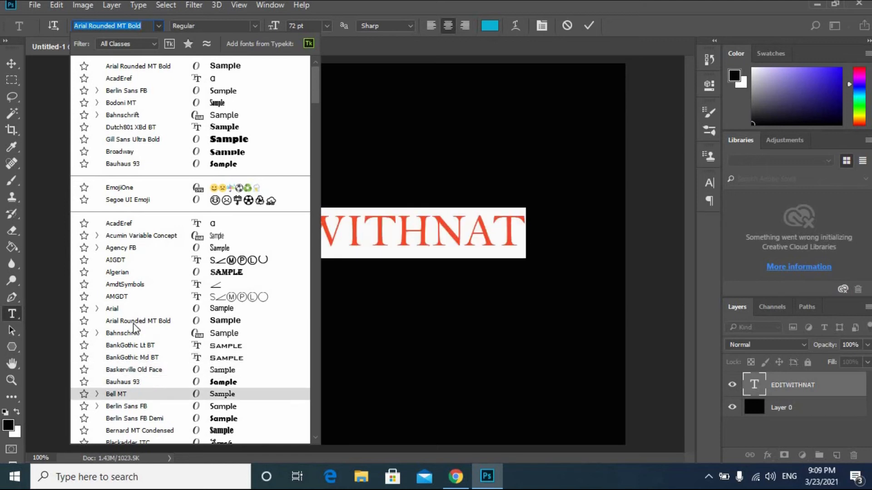
pyautogui.click(147, 141)
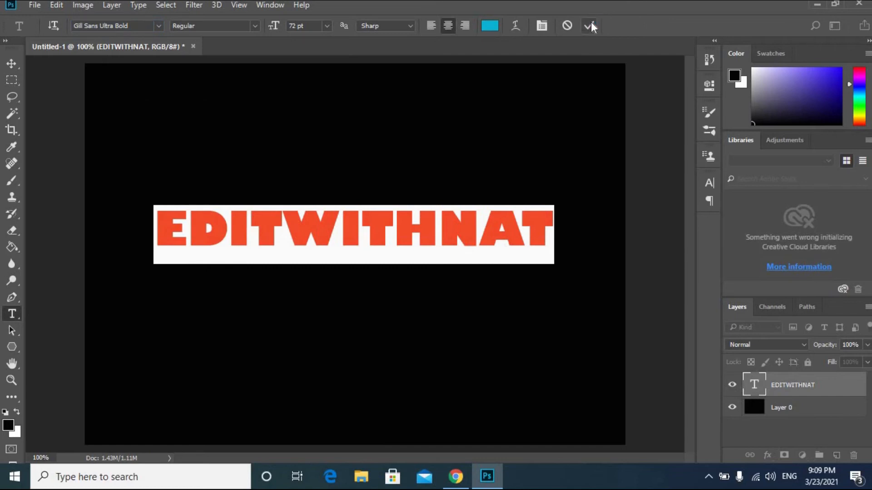
pyautogui.click(590, 25)
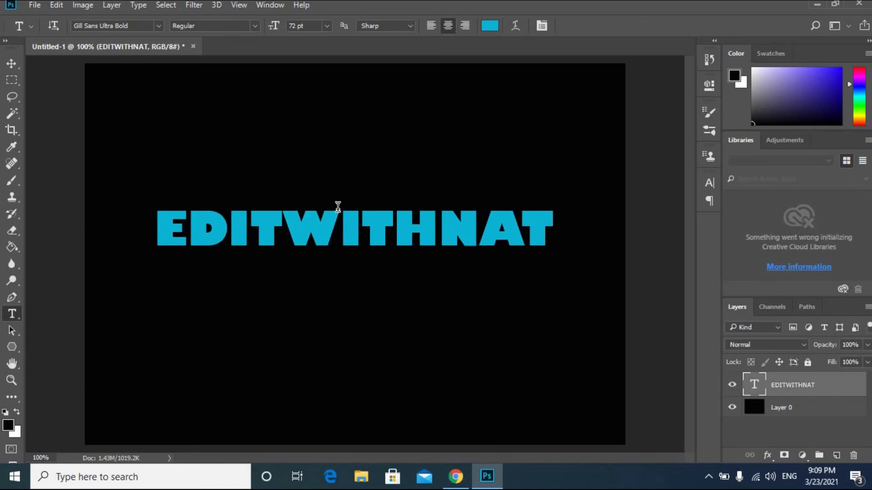
# Add a Gradient Overlay layer style to the EDITWITHNAT text layer
pyautogui.doubleClick(838, 387)
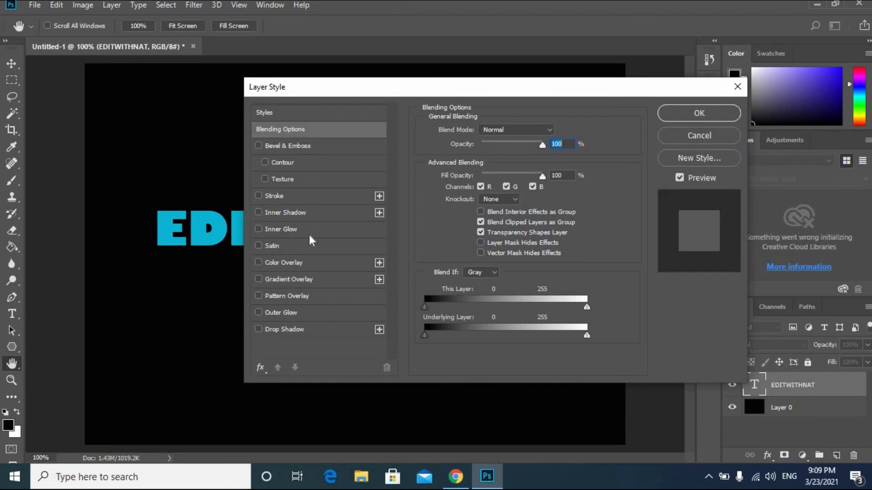
pyautogui.click(289, 279)
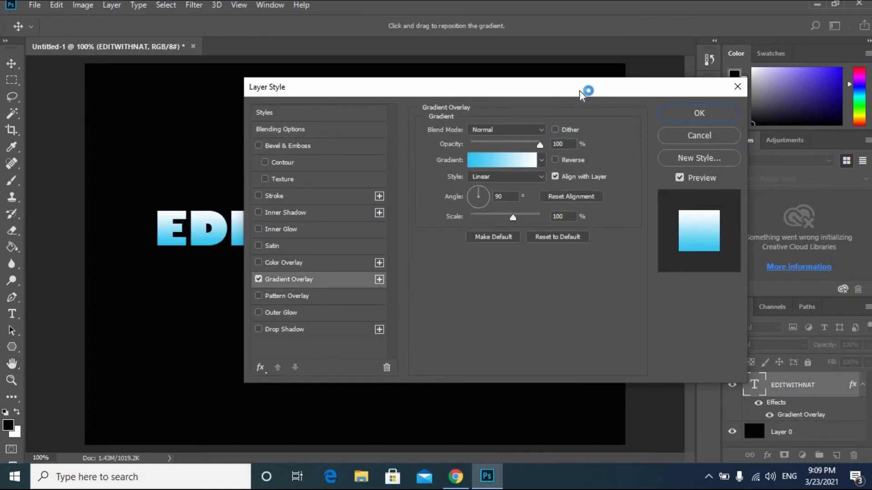
pyautogui.moveTo(644, 107); pyautogui.dragTo(590, 205)
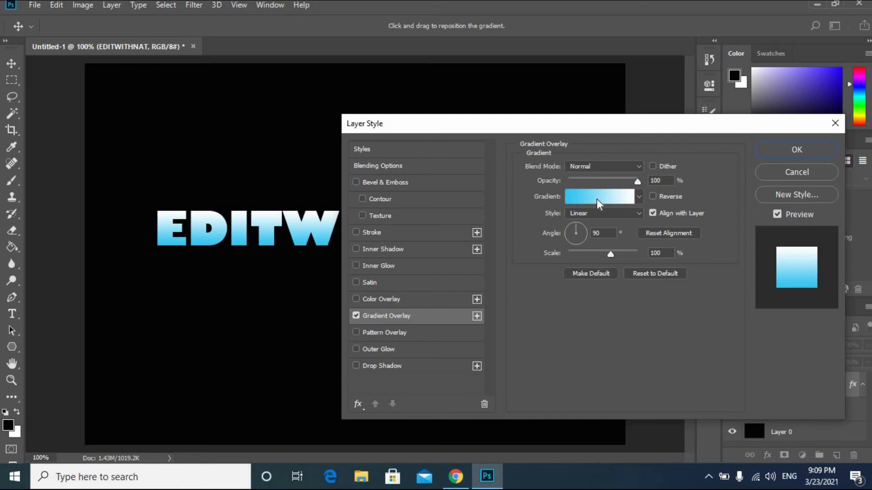
# Edit the overlay's gradient and set its start colour stop at 0% to dark teal 055c76
pyautogui.click(597, 199)
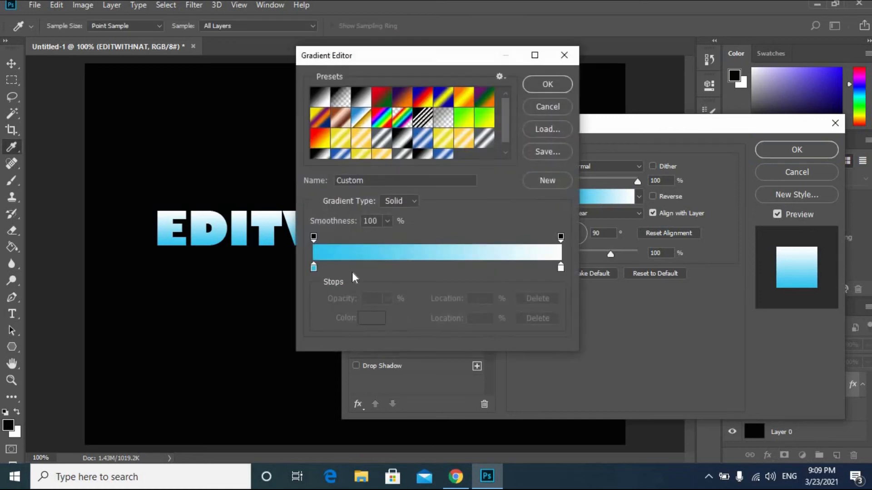
pyautogui.click(314, 268)
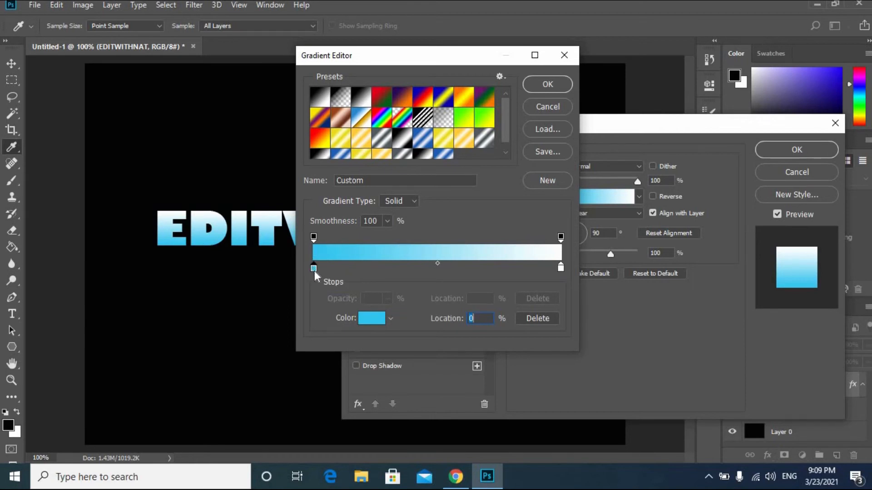
pyautogui.click(375, 318)
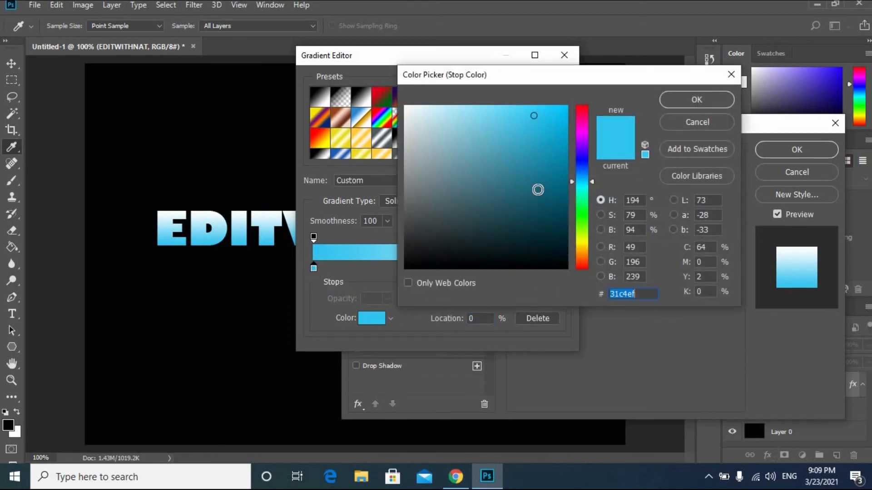
pyautogui.moveTo(550, 174); pyautogui.dragTo(561, 193)
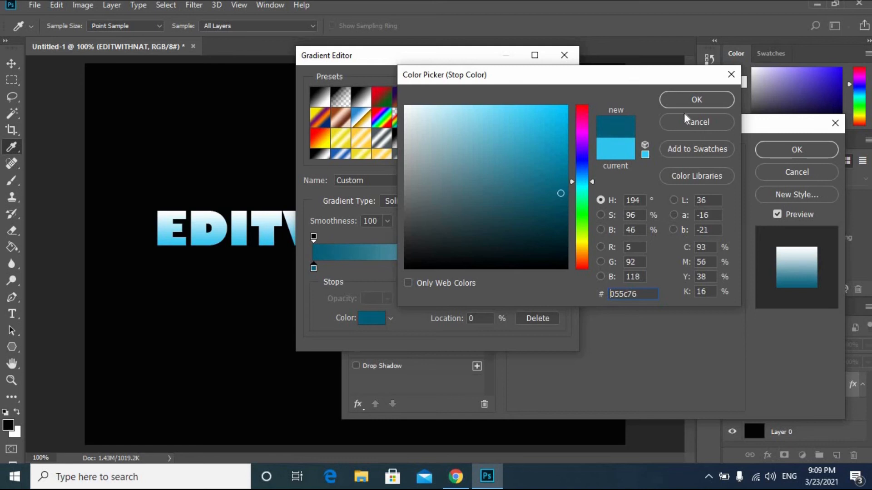
pyautogui.click(690, 100)
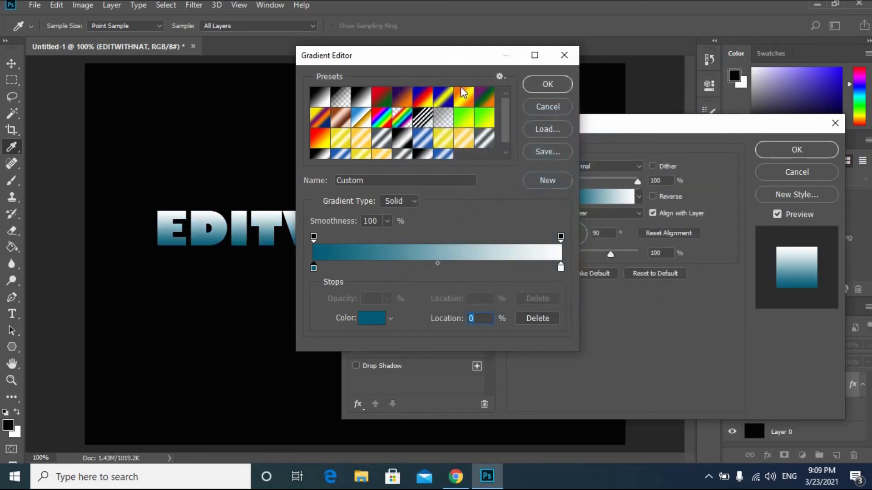
# Set the gradient's end colour stop at 100% to magenta ff00de
pyautogui.moveTo(525, 61); pyautogui.dragTo(717, 74)
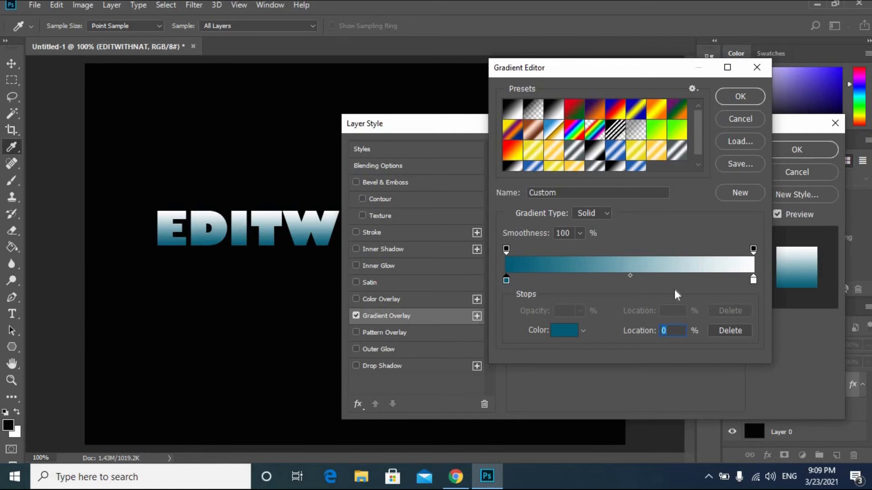
pyautogui.click(754, 280)
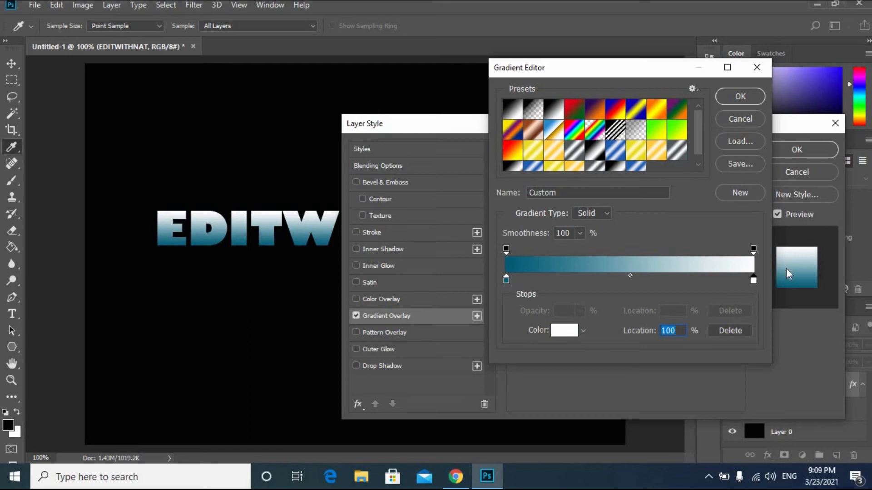
pyautogui.click(571, 330)
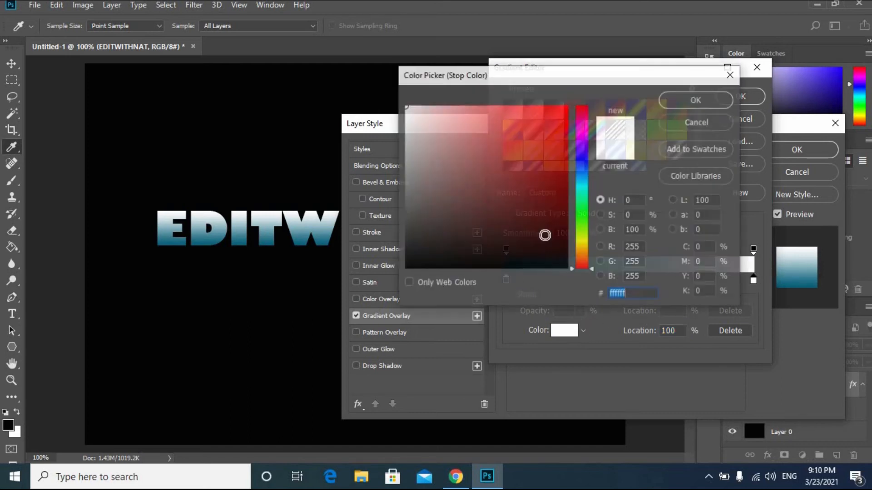
pyautogui.click(583, 129)
pyautogui.moveTo(560, 121); pyautogui.dragTo(568, 104)
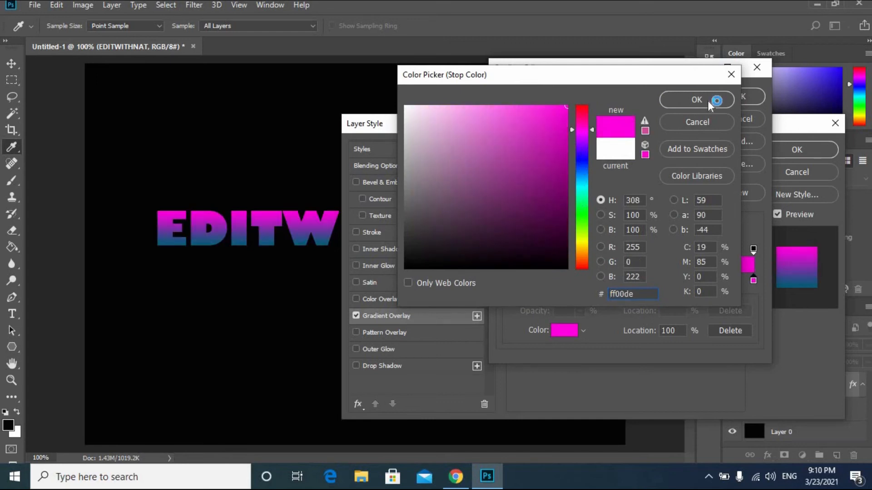
pyautogui.click(709, 102)
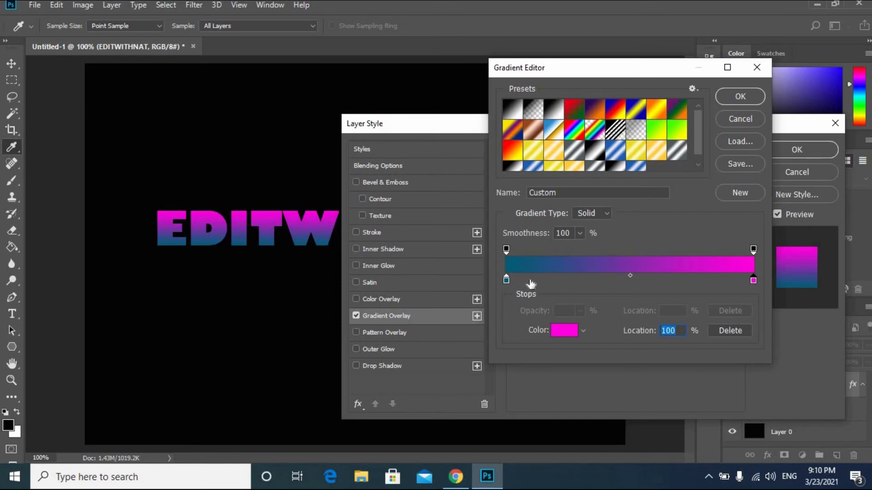
# Add a colour stop at 41% to the gradient, set it to green 00ec00, and accept the gradient
pyautogui.click(609, 279)
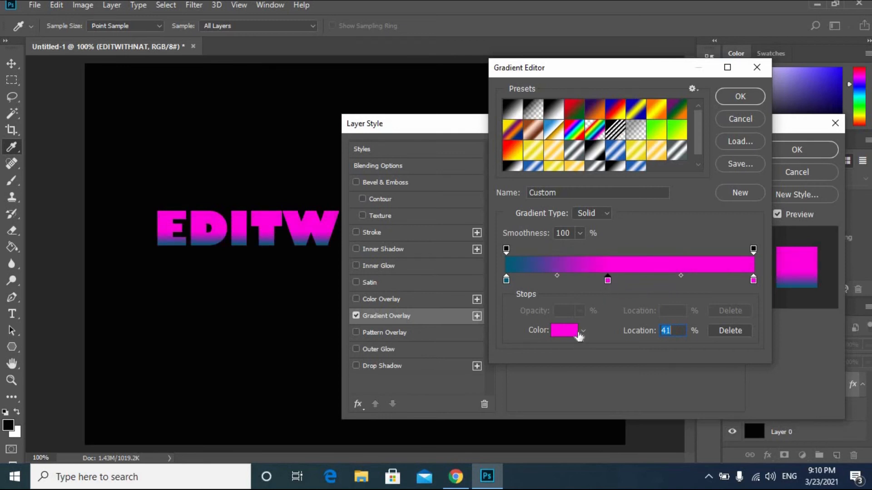
pyautogui.click(565, 334)
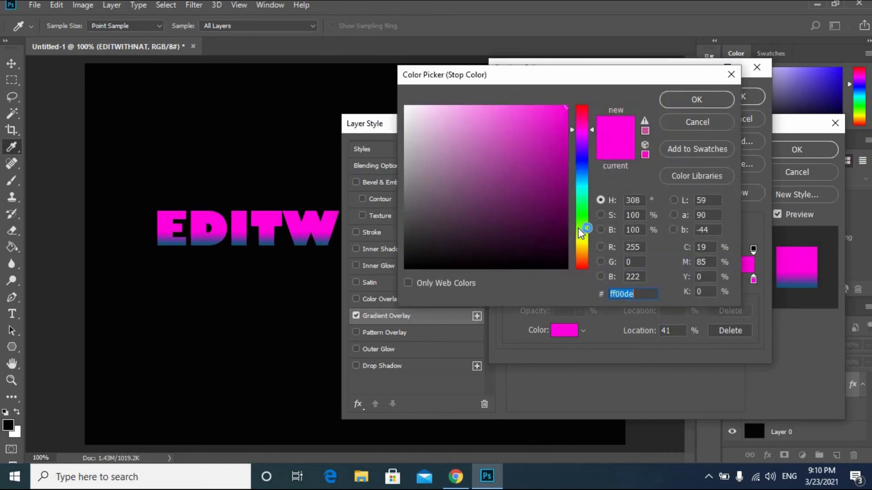
pyautogui.click(582, 215)
pyautogui.moveTo(566, 116); pyautogui.dragTo(594, 112)
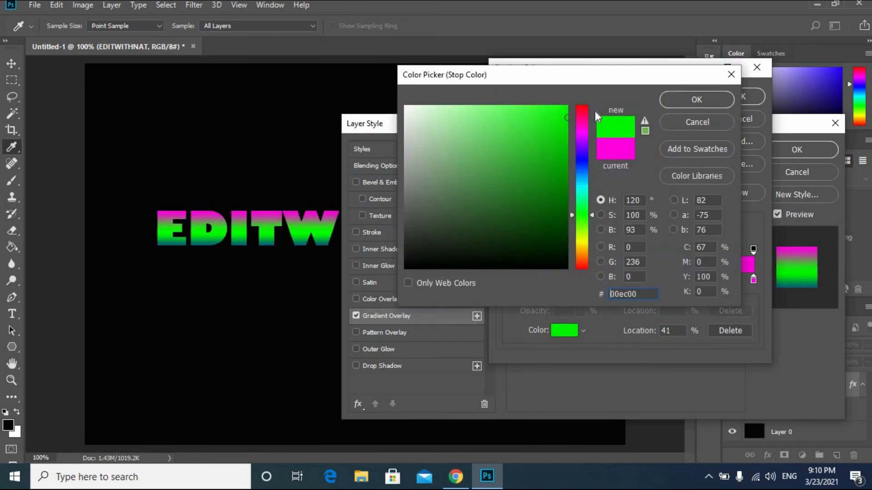
pyautogui.click(713, 102)
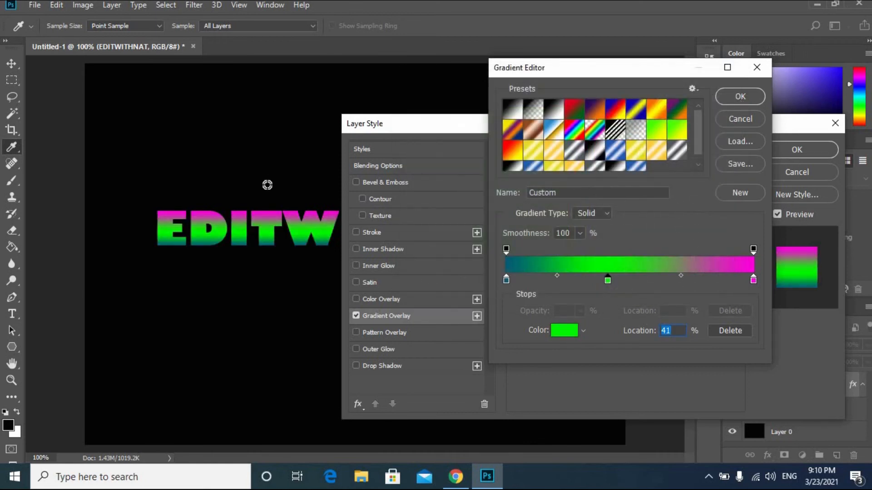
pyautogui.click(737, 97)
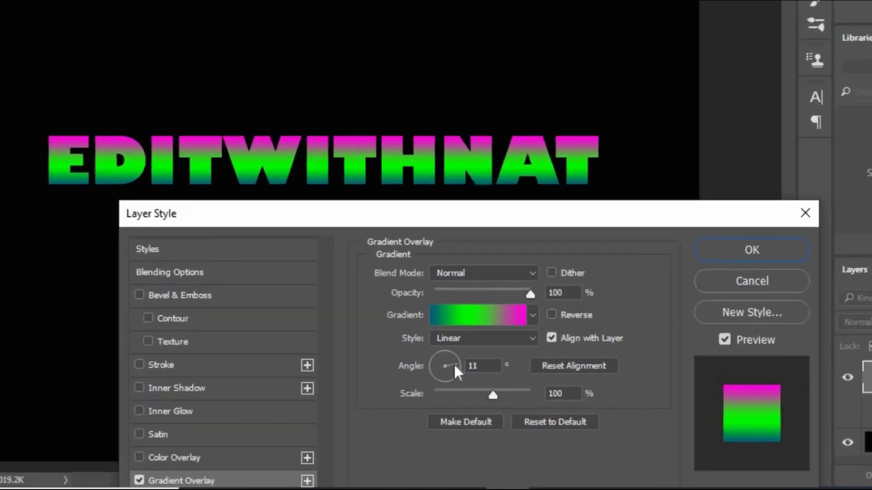
# Try Gradient Overlay angles of 11, -60, 168 and 90 degrees on the text
pyautogui.click(454, 364)
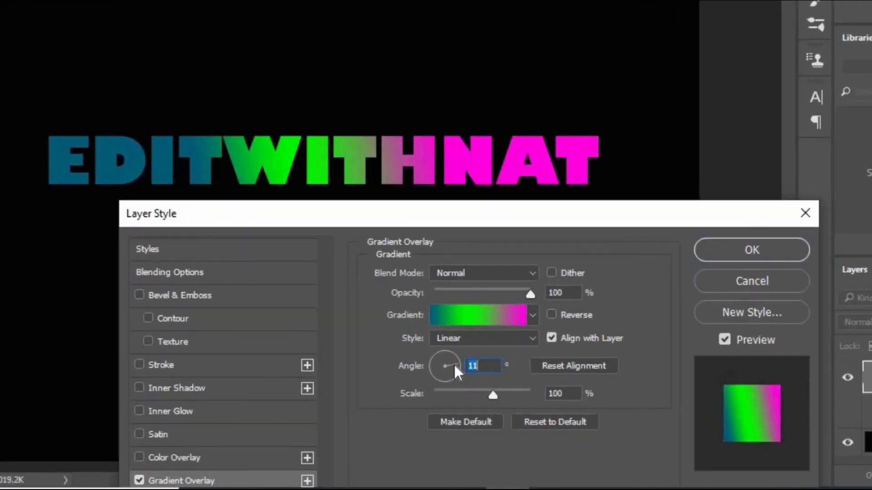
pyautogui.click(459, 367)
pyautogui.write('-4')
pyautogui.press('BackSpace')
pyautogui.write('60')
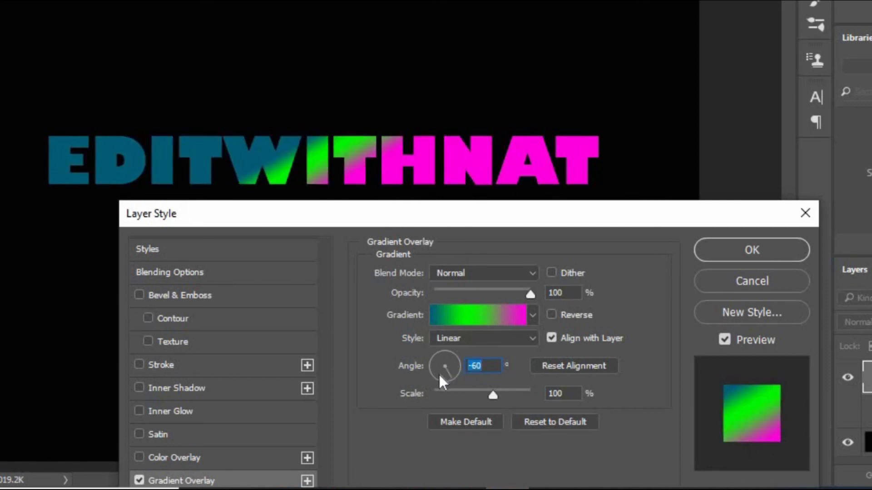
pyautogui.click(439, 374)
pyautogui.click(434, 364)
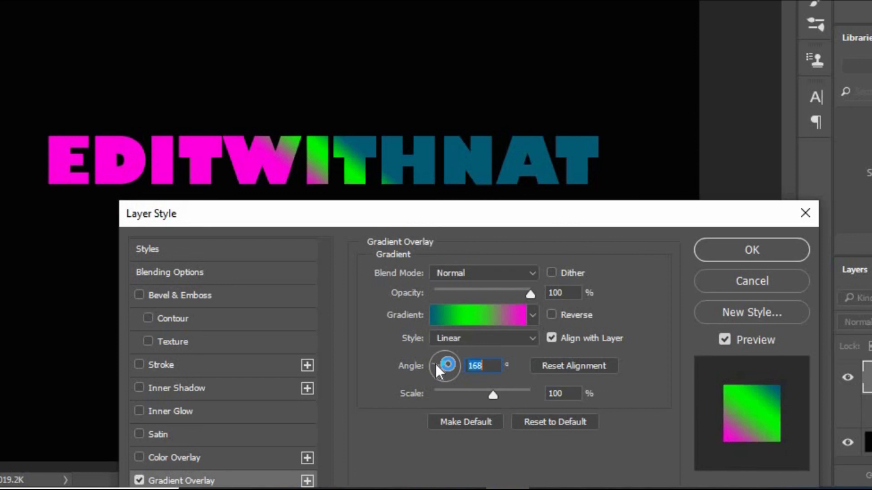
pyautogui.write('90')
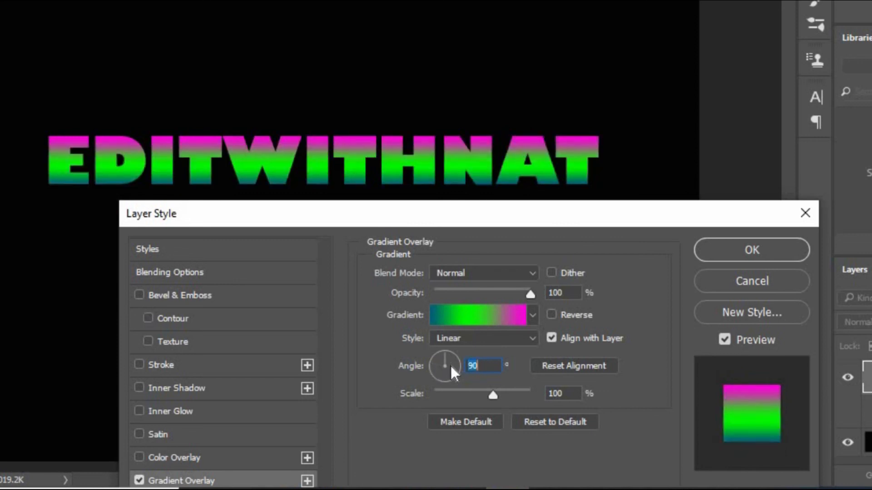
# Set the Gradient Overlay's angle to 8 degrees, opacity to 100% and scale to 150%, and apply the layer style
pyautogui.write('8')
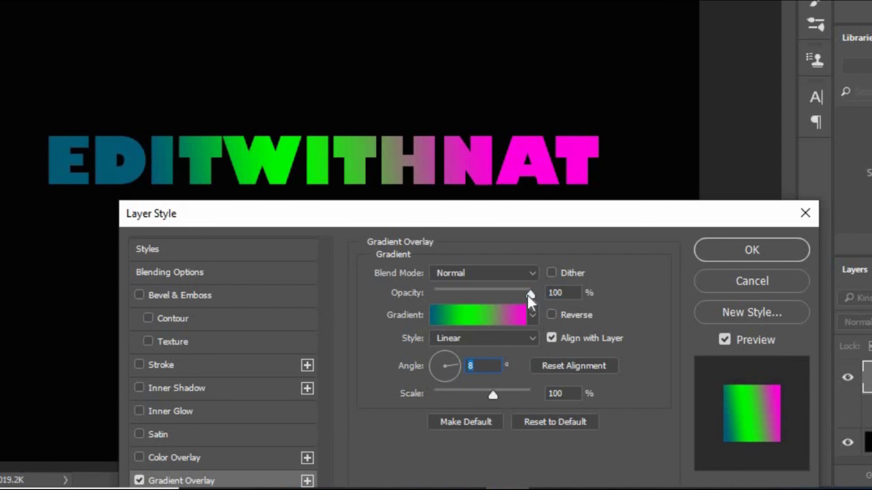
pyautogui.moveTo(500, 295); pyautogui.dragTo(543, 302)
pyautogui.moveTo(492, 394); pyautogui.dragTo(551, 394)
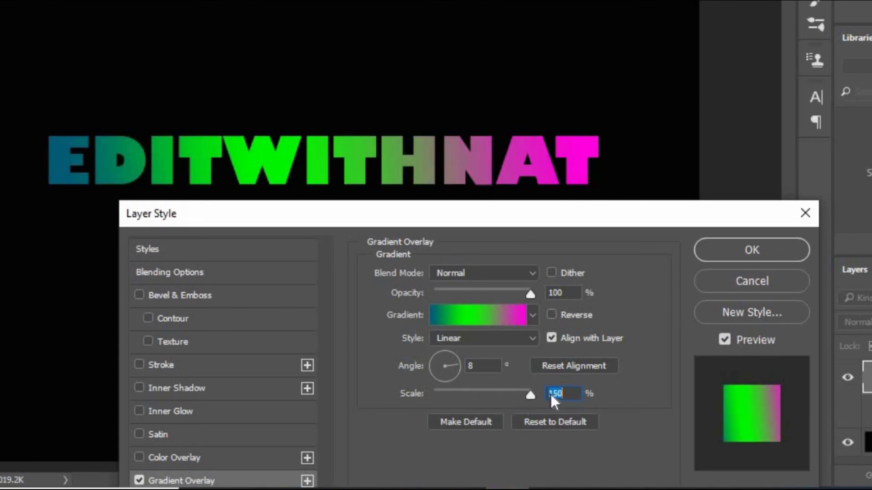
pyautogui.click(777, 250)
pyautogui.click(755, 249)
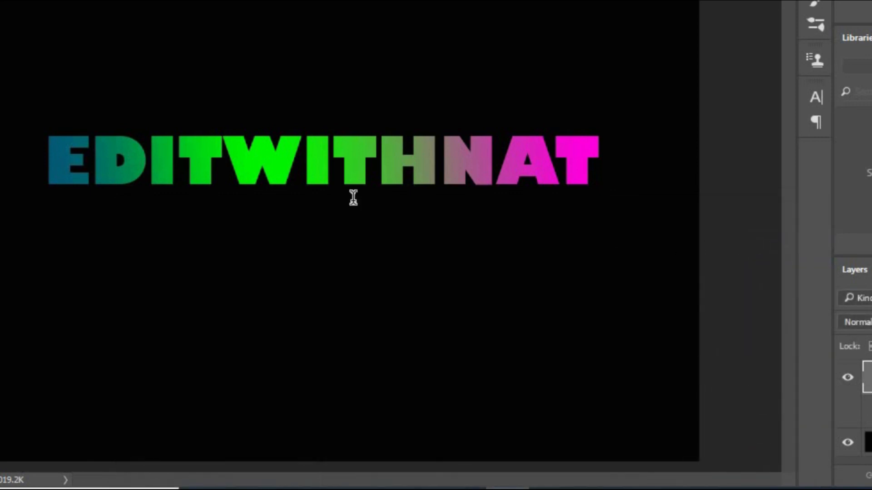